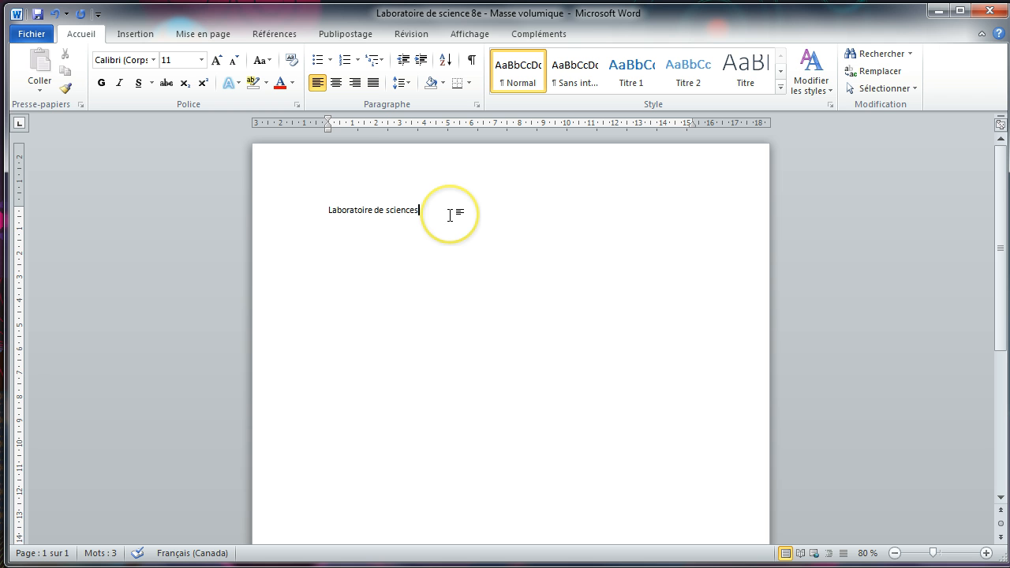
Step: Below 'Laboratoire de sciences', type 'La masse volumique' and a 'Par' byline with the author's name
{"action": "key", "text": "Return"}
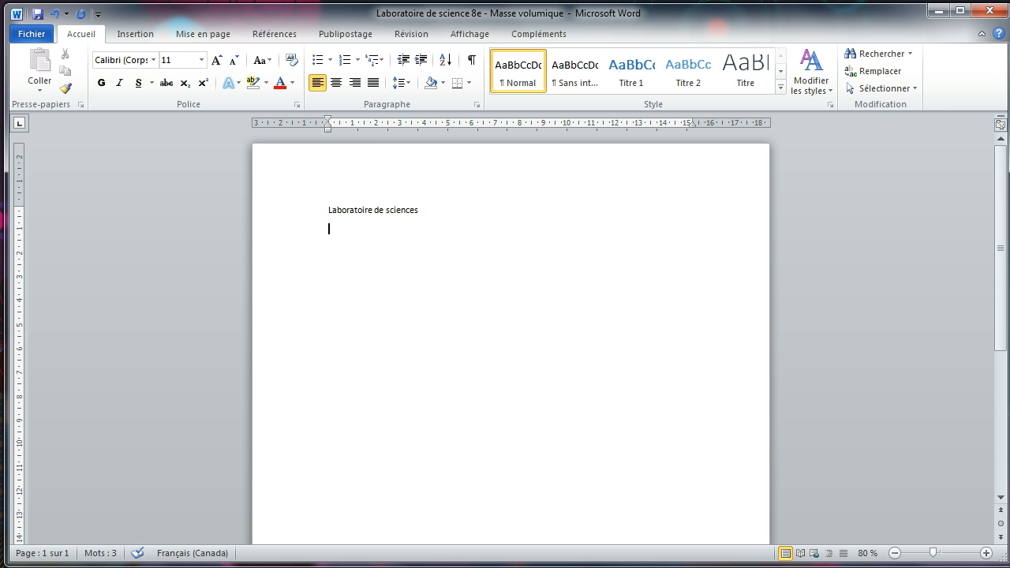
{"action": "type", "text": "La masse vo"}
{"action": "type", "text": "lumique"}
{"action": "type", "text": "Par"}
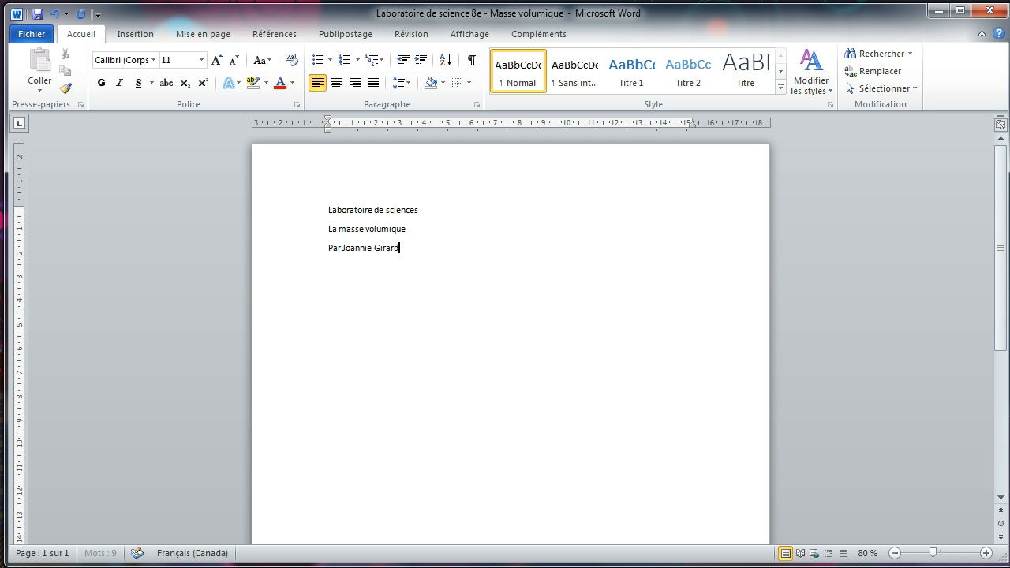
Step: Centre the three title lines with the Centrer button
{"action": "left_click_drag", "start_coordinate": [451, 264], "coordinate": [288, 182]}
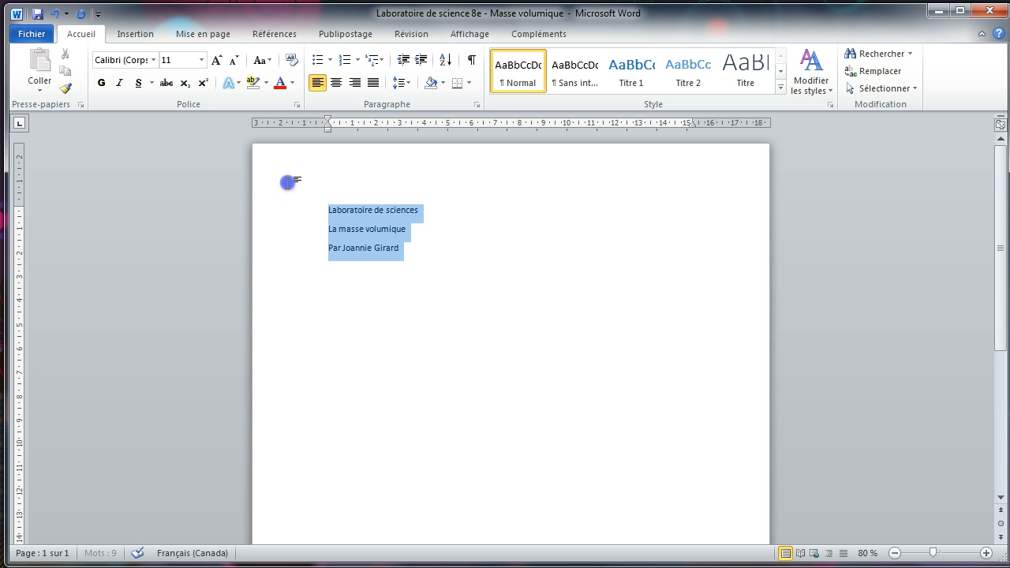
{"action": "left_click", "coordinate": [334, 87]}
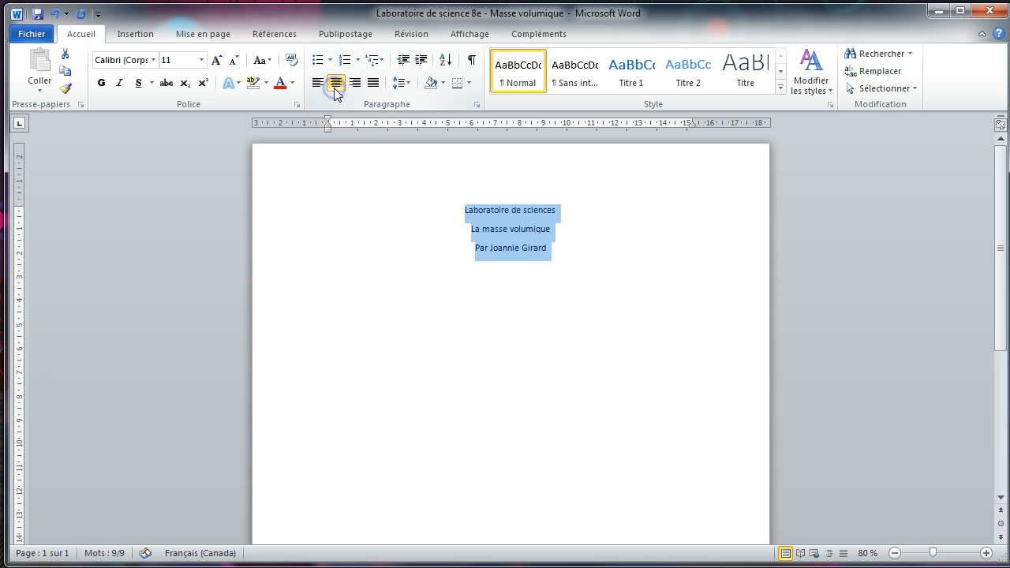
{"action": "left_click", "coordinate": [565, 279]}
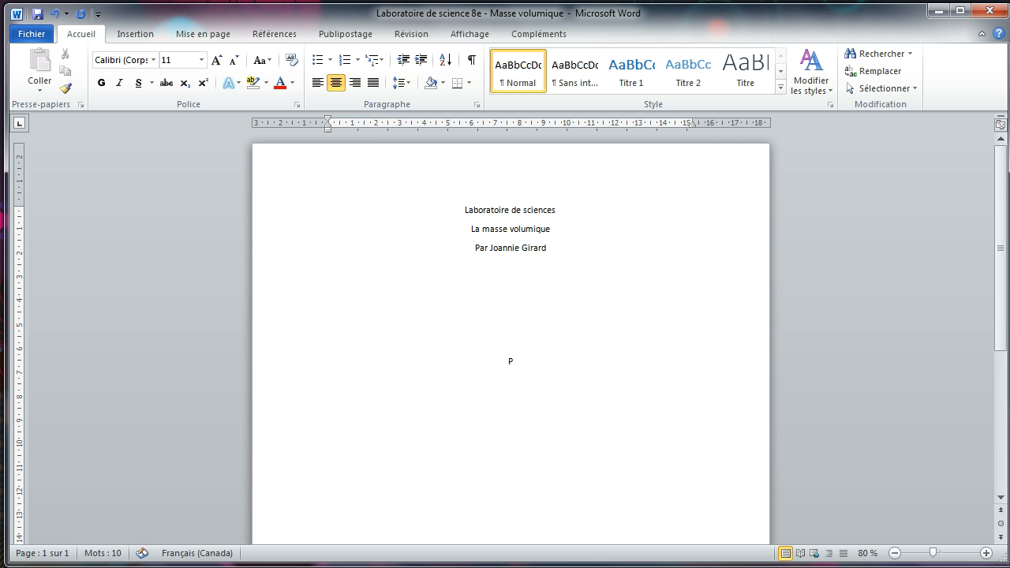
Step: Type the 'Présenté à' line with the teacher's name and a second line naming another teacher
{"action": "type", "text": "Présenté à M. Sylvestre"}
{"action": "key", "text": "Return"}
{"action": "type", "text": "MM"}
{"action": "key", "text": "BackSpace"}
{"action": "type", "text": "me Girard"}
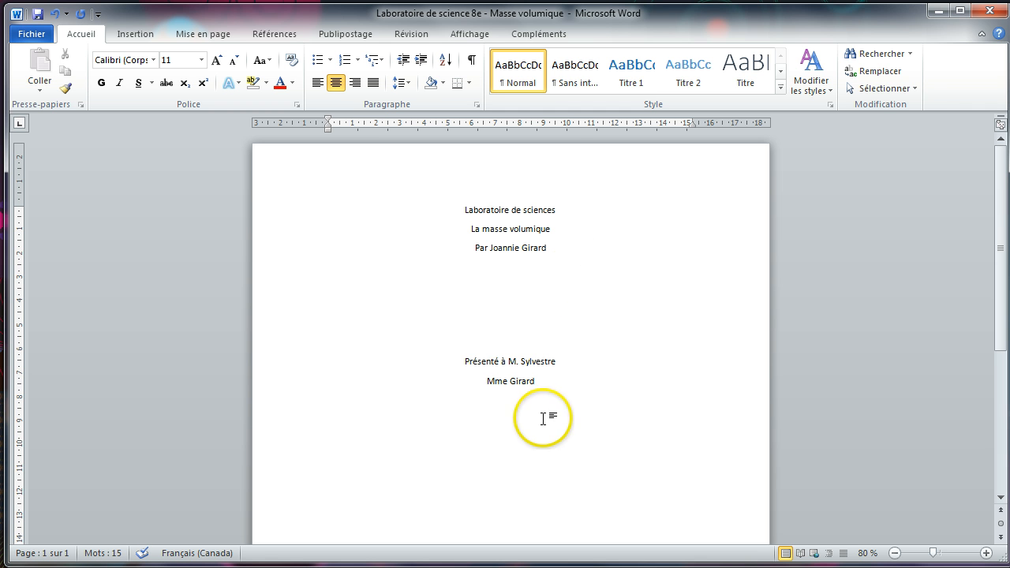
Step: Replace the second line with 'Dans le cadre du cours' and add 'SNC 802' below it
{"action": "left_click_drag", "start_coordinate": [543, 381], "coordinate": [485, 379]}
{"action": "type", "text": "D"}
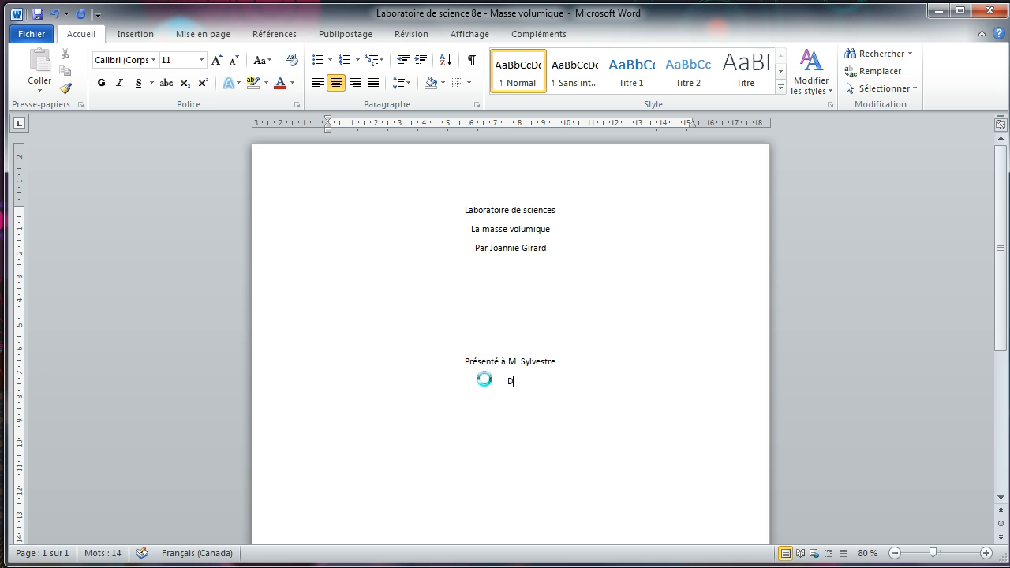
{"action": "type", "text": "ans le cardre du cou"}
{"action": "key", "text": "BackSpace"}
{"action": "key", "text": "BackSpace"}
{"action": "key", "text": "BackSpace"}
{"action": "key", "text": "BackSpace"}
{"action": "key", "text": "BackSpace"}
{"action": "key", "text": "BackSpace"}
{"action": "key", "text": "BackSpace"}
{"action": "key", "text": "BackSpace"}
{"action": "key", "text": "BackSpace"}
{"action": "key", "text": "BackSpace"}
{"action": "key", "text": "BackSpace"}
{"action": "type", "text": "dre du cours"}
{"action": "key", "text": "Return"}
{"action": "type", "text": "SNC 802"}
Step: Type 'École secondaire catholique Père-René-de-Galinée' and the date 'Le vendredi 7 novembre 2014' below it
{"action": "type", "text": "cole"}
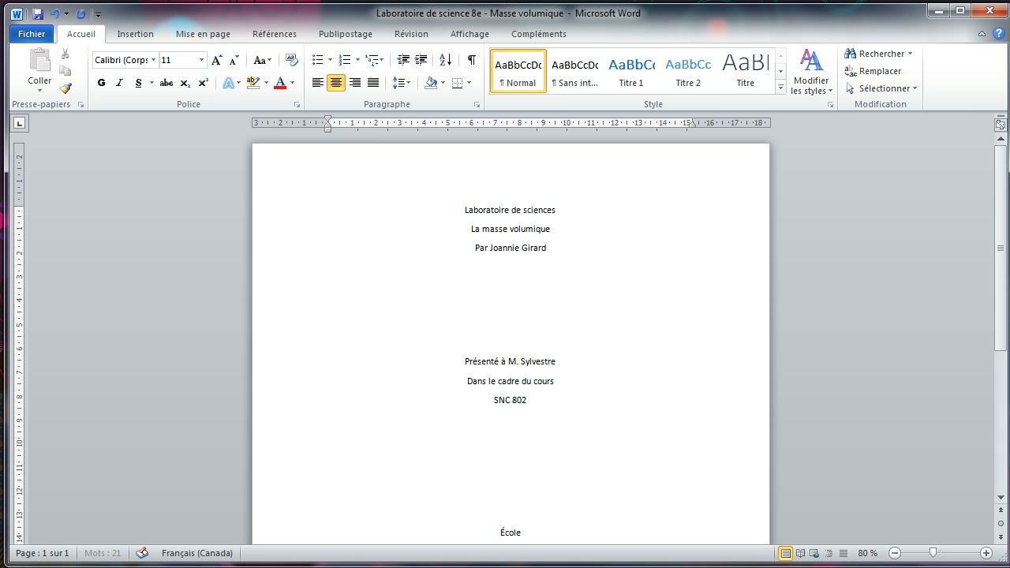
{"action": "type", "text": " secondaire catholi"}
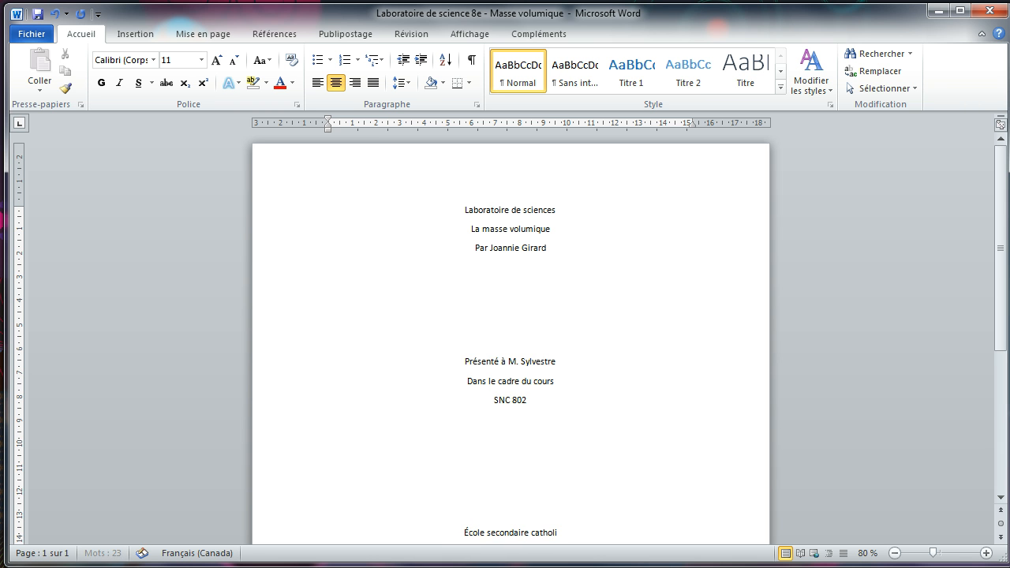
{"action": "type", "text": "que"}
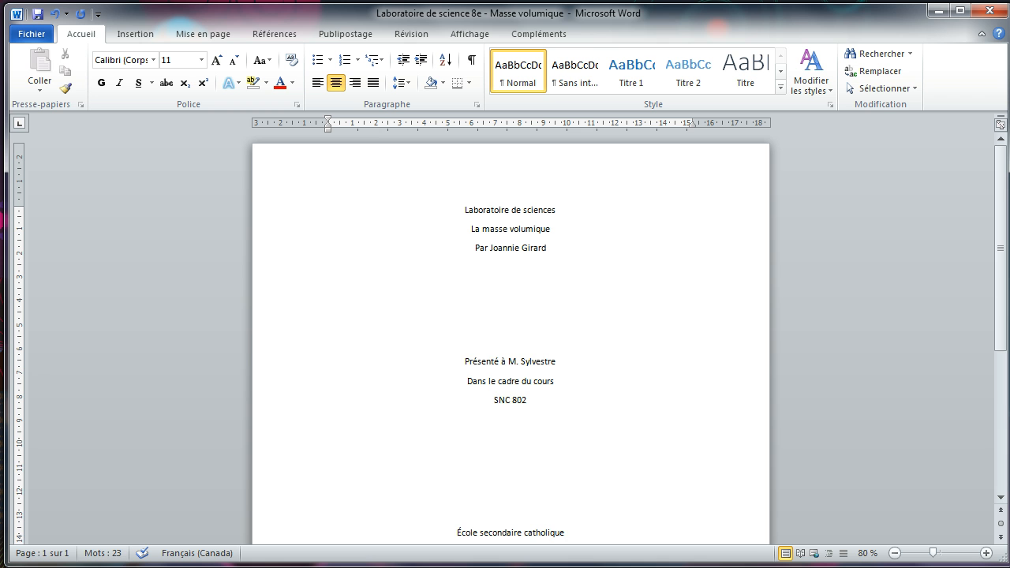
{"action": "type", "text": " Père"}
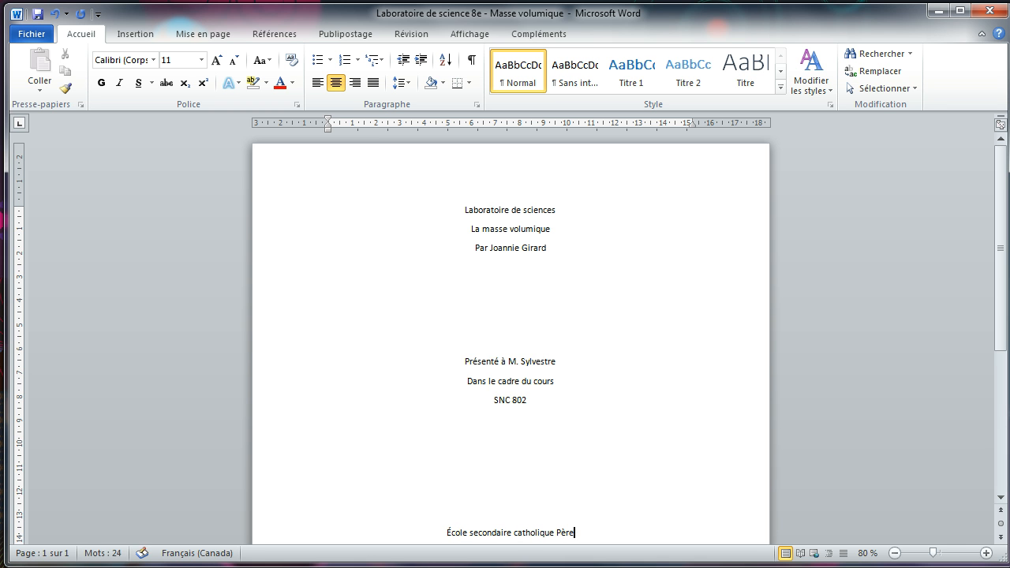
{"action": "type", "text": "-René-"}
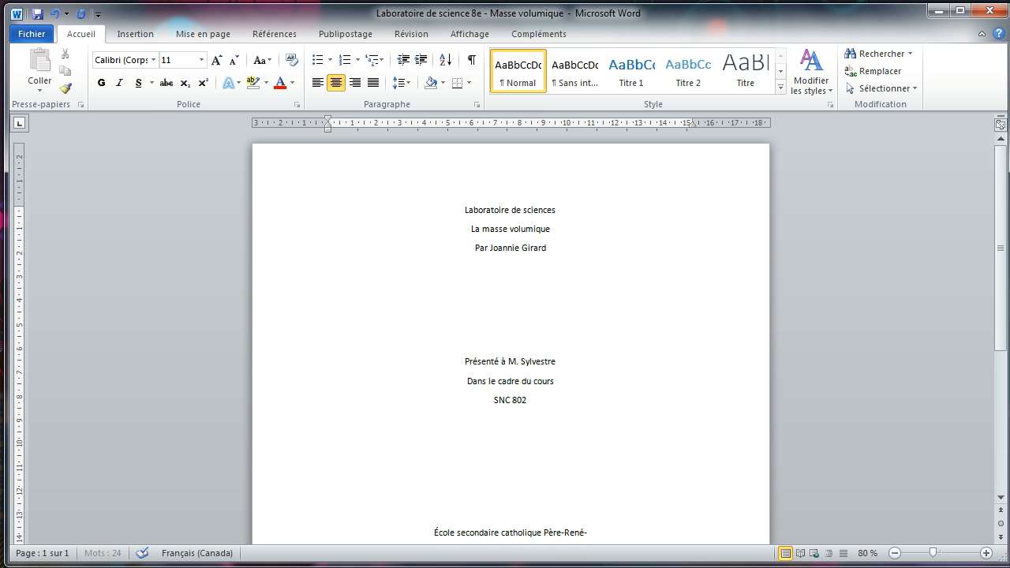
{"action": "type", "text": "de-Gali"}
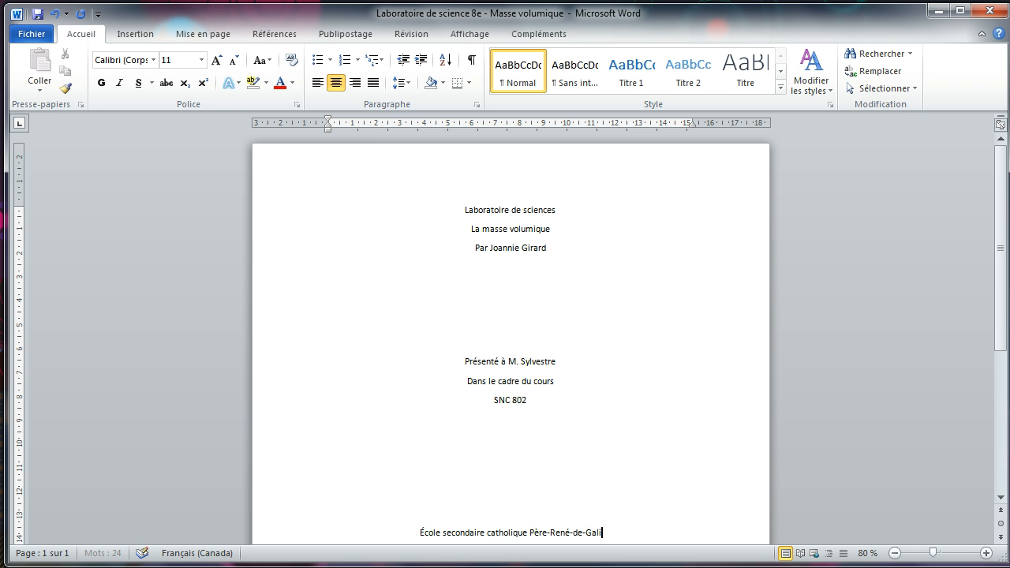
{"action": "type", "text": "née"}
{"action": "key", "text": "Return"}
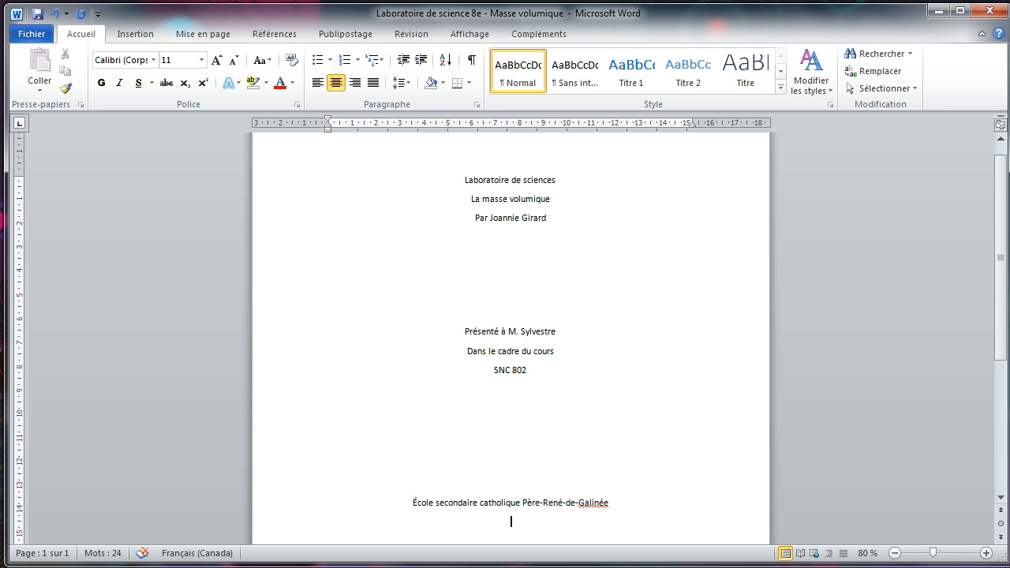
{"action": "type", "text": "Le vendredi 7 novembr"}
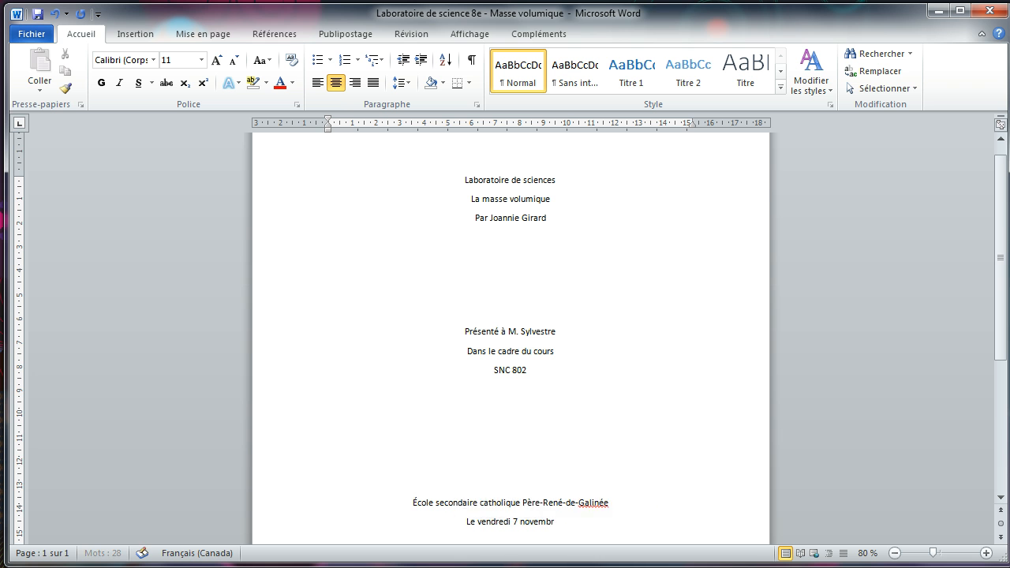
{"action": "type", "text": "e 2014"}
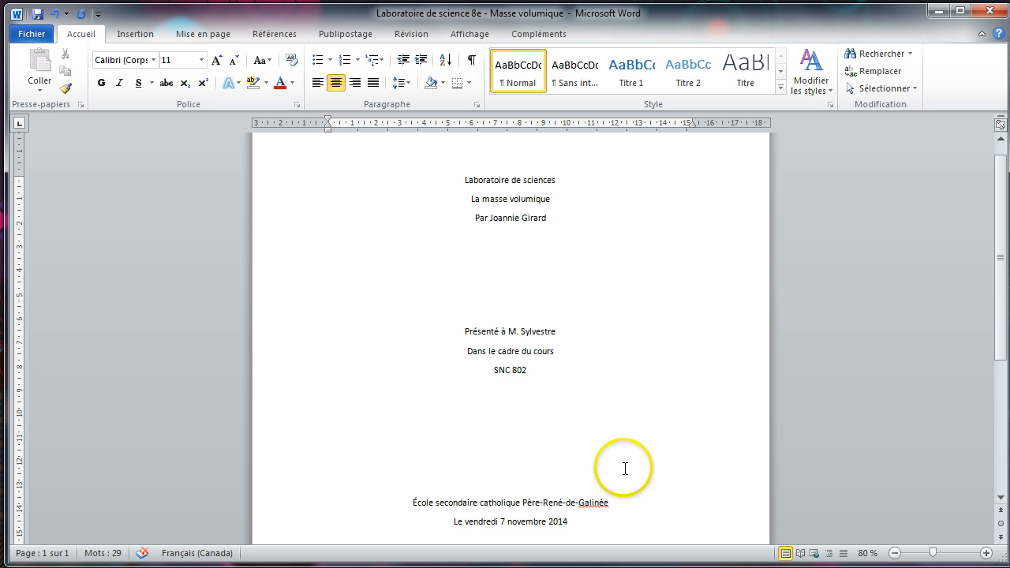
Step: At 40% zoom, add blank lines above the teacher block and below SNC 802
{"action": "left_click", "coordinate": [896, 554]}
{"action": "left_click", "coordinate": [897, 554]}
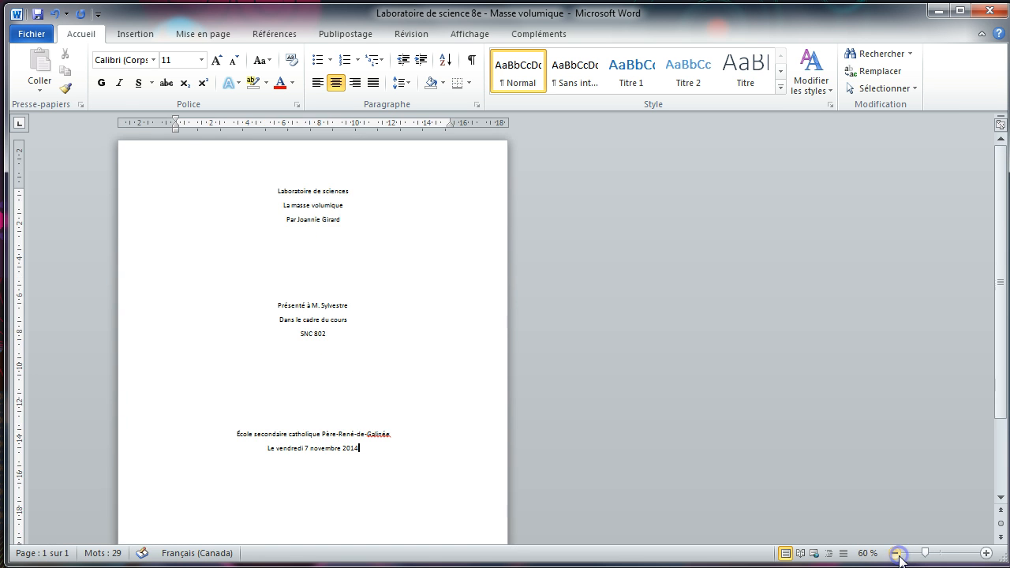
{"action": "left_click", "coordinate": [897, 554]}
{"action": "left_click", "coordinate": [896, 555]}
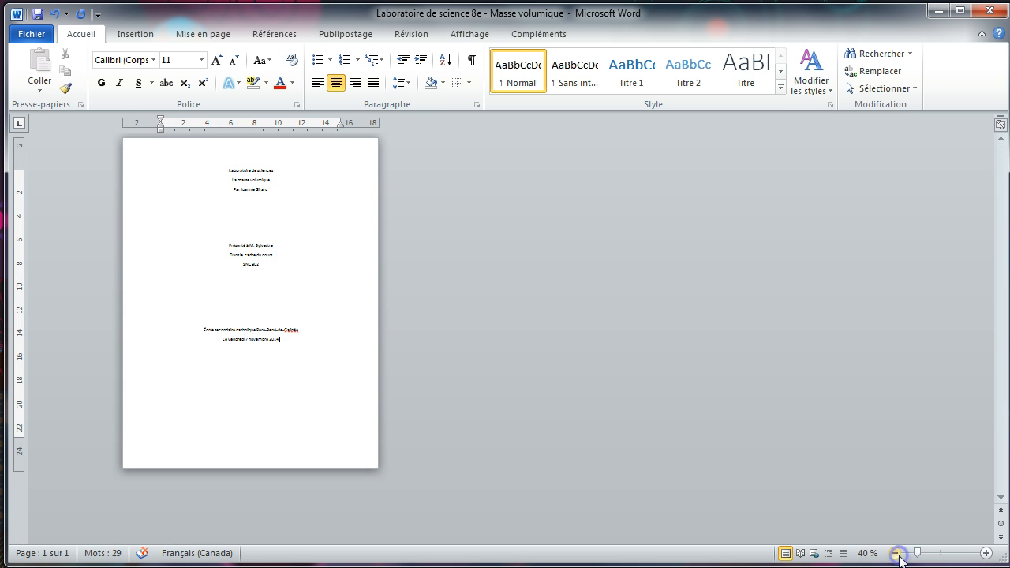
{"action": "left_click", "coordinate": [261, 315]}
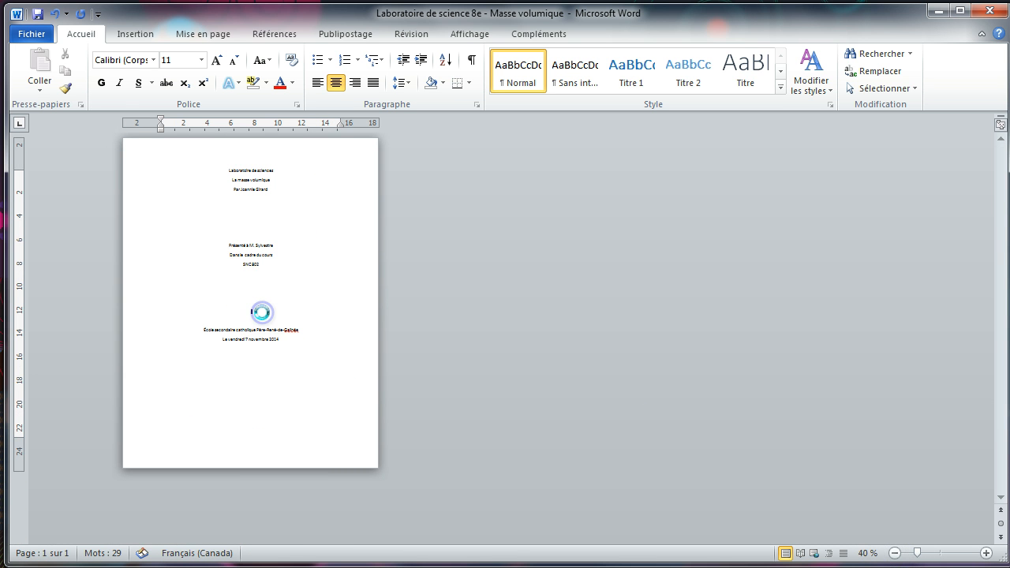
{"action": "left_click", "coordinate": [245, 233]}
{"action": "key", "text": "Return"}
{"action": "key", "text": "Return"}
{"action": "key", "text": "Return"}
{"action": "key", "text": "Return"}
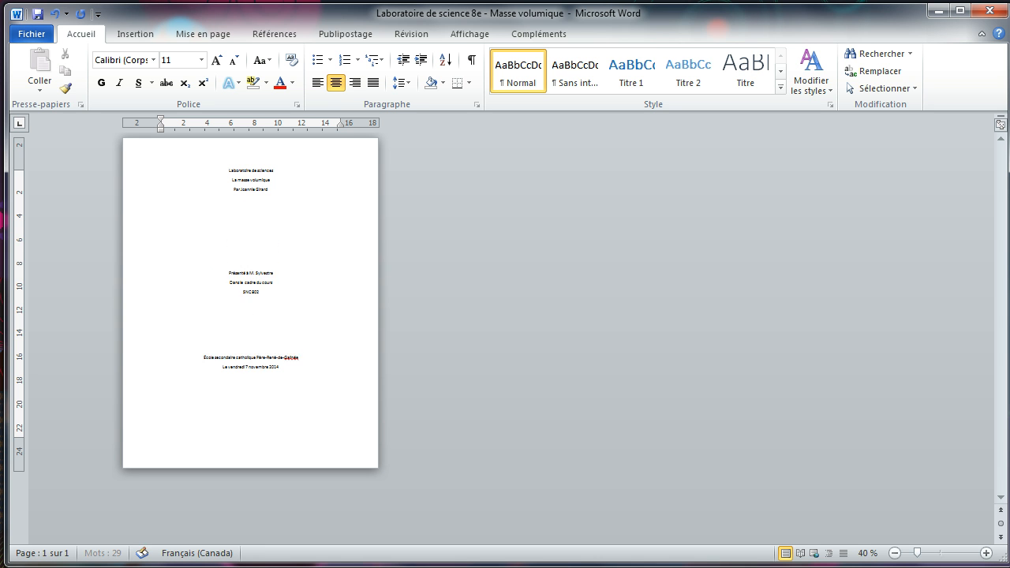
{"action": "left_click", "coordinate": [258, 325]}
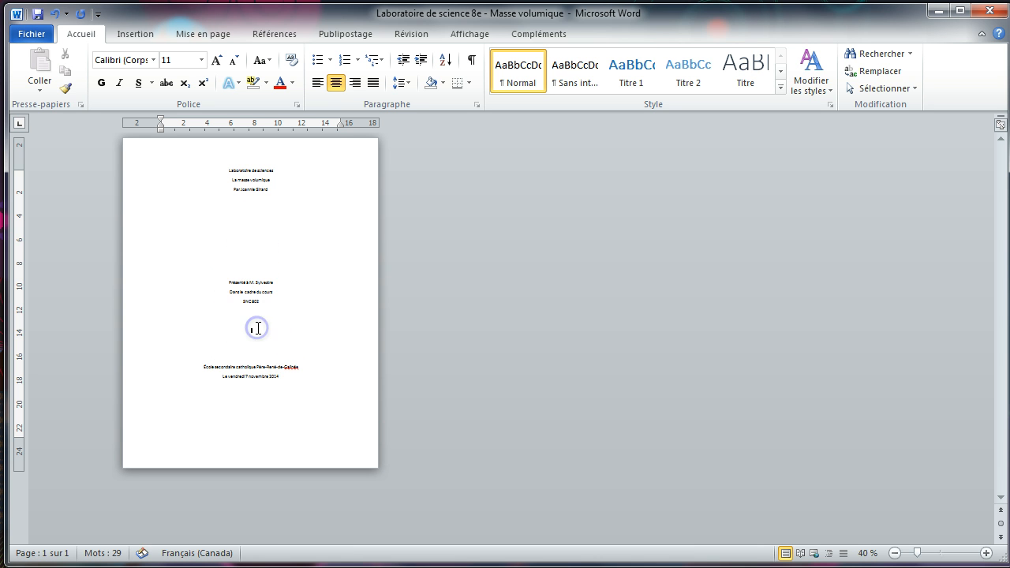
{"action": "key", "text": "Return"}
{"action": "key", "text": "Return"}
{"action": "key", "text": "Return"}
{"action": "key", "text": "Return"}
{"action": "key", "text": "Return"}
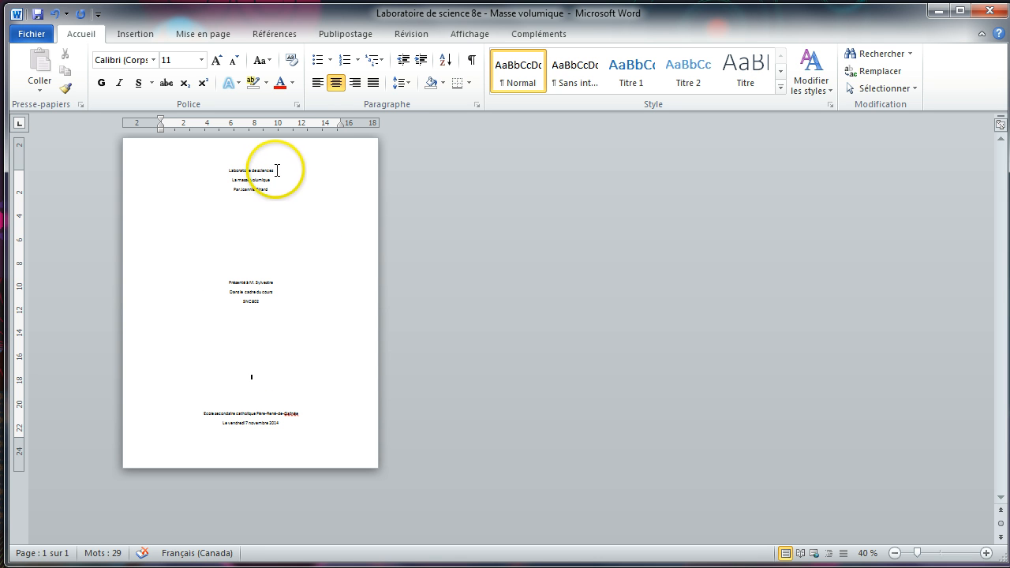
Step: Bold the Laboratoire de sciences title, the teacher line, SNC 802 and the school name
{"action": "left_click_drag", "start_coordinate": [277, 170], "coordinate": [225, 171]}
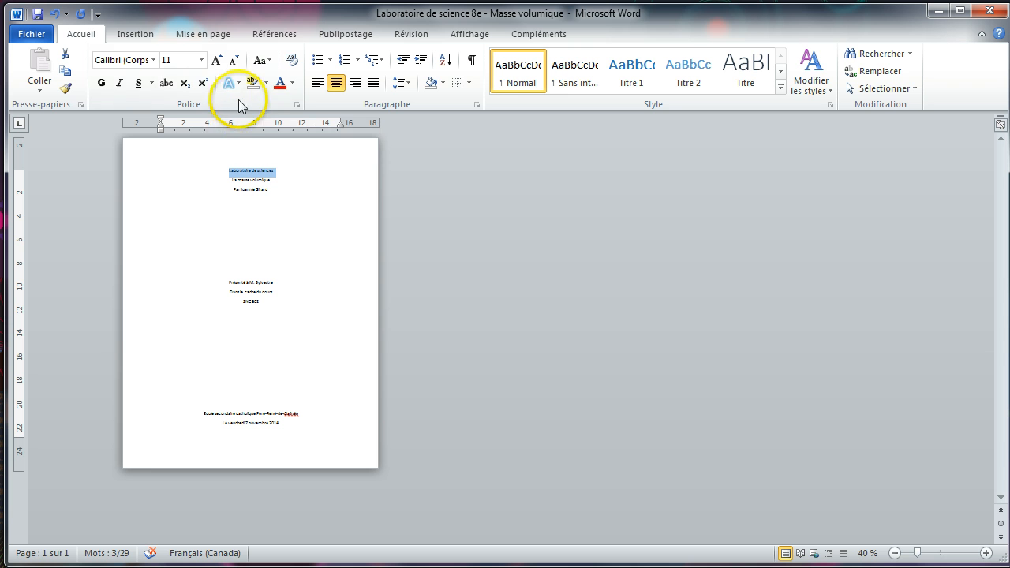
{"action": "left_click", "coordinate": [103, 87]}
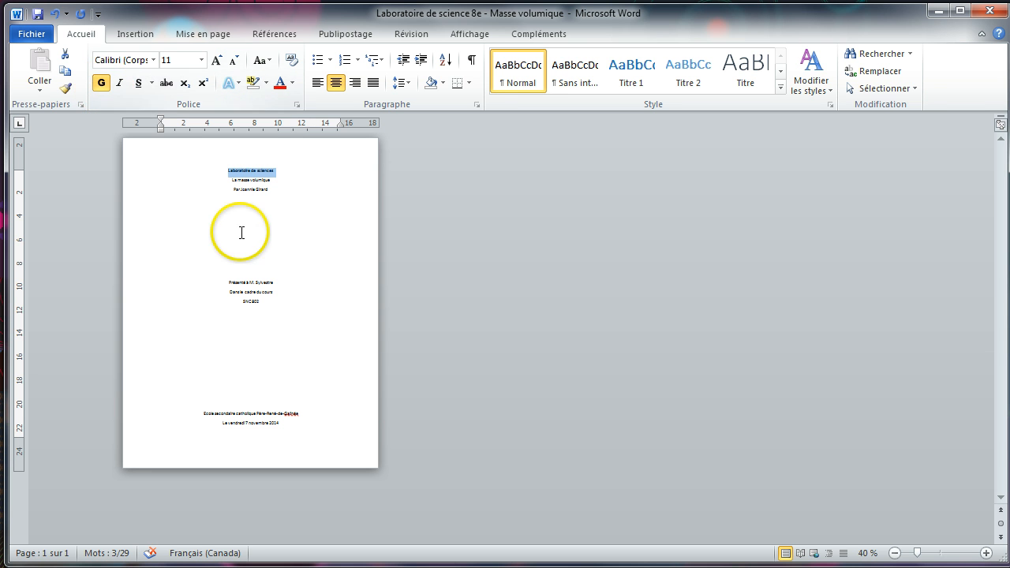
{"action": "left_click_drag", "start_coordinate": [278, 283], "coordinate": [226, 282]}
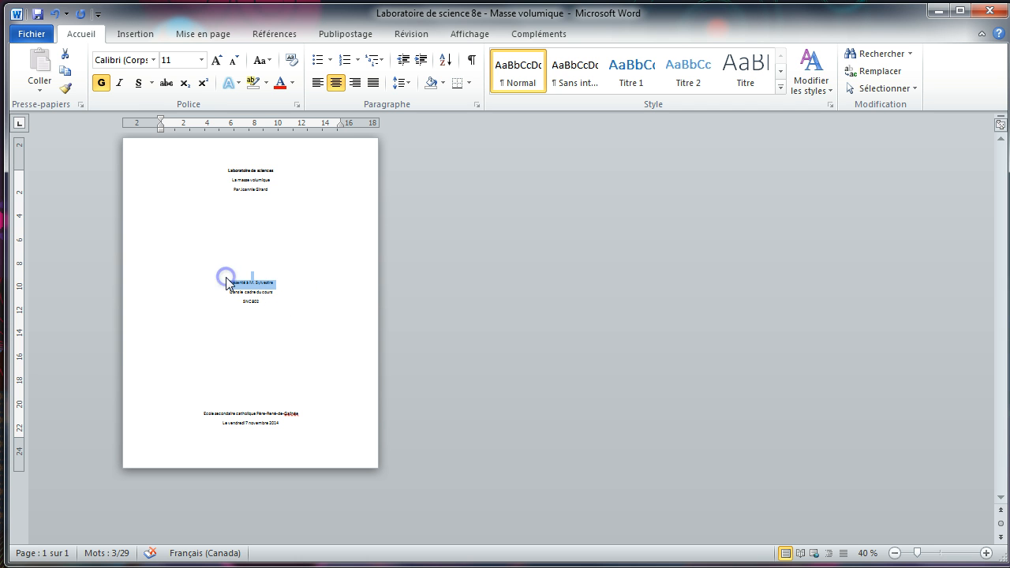
{"action": "left_click", "coordinate": [101, 83]}
{"action": "left_click_drag", "start_coordinate": [263, 303], "coordinate": [242, 304]}
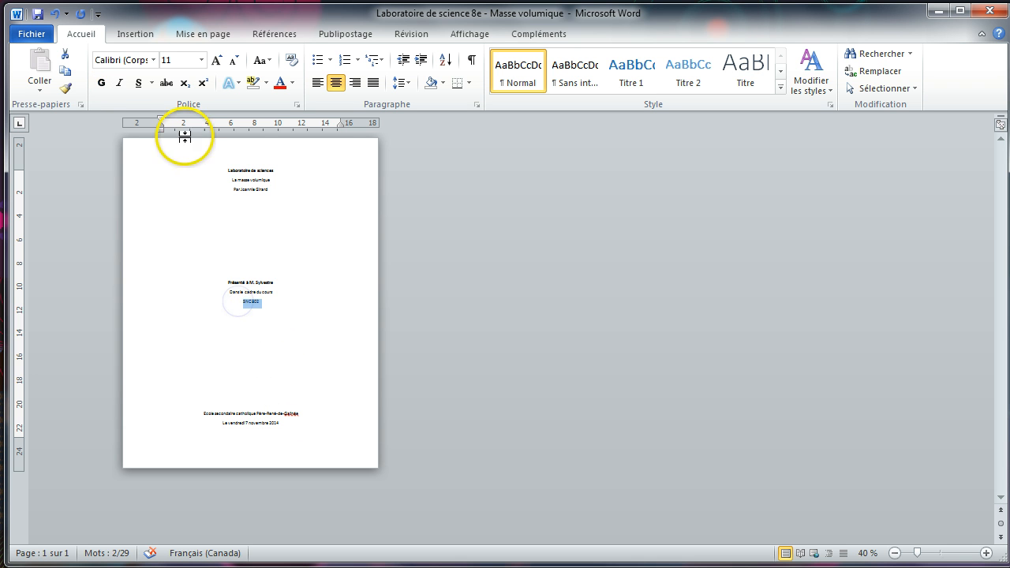
{"action": "left_click", "coordinate": [104, 83]}
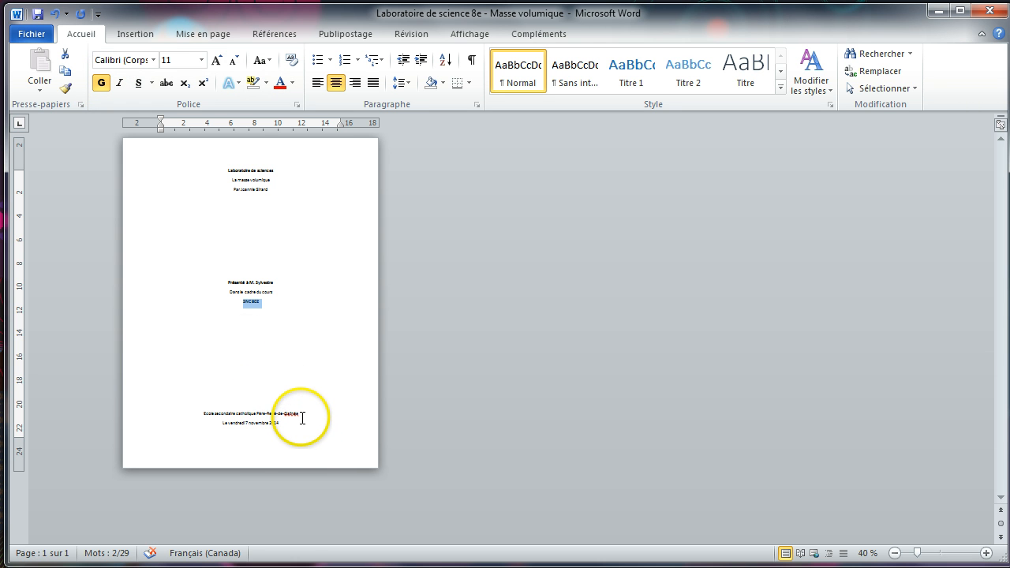
{"action": "left_click_drag", "start_coordinate": [302, 417], "coordinate": [206, 414]}
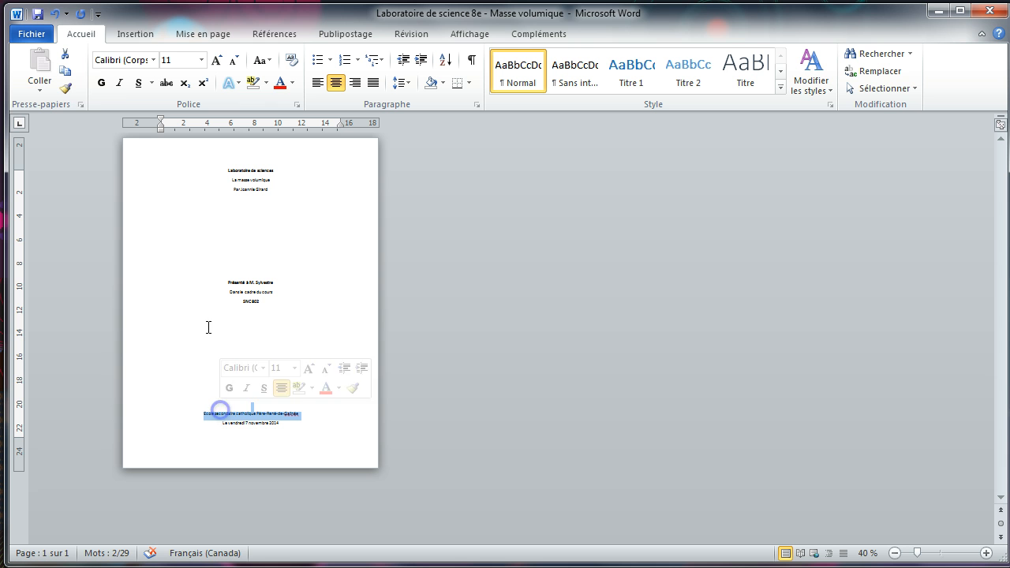
{"action": "left_click", "coordinate": [101, 85]}
{"action": "left_click", "coordinate": [273, 310]}
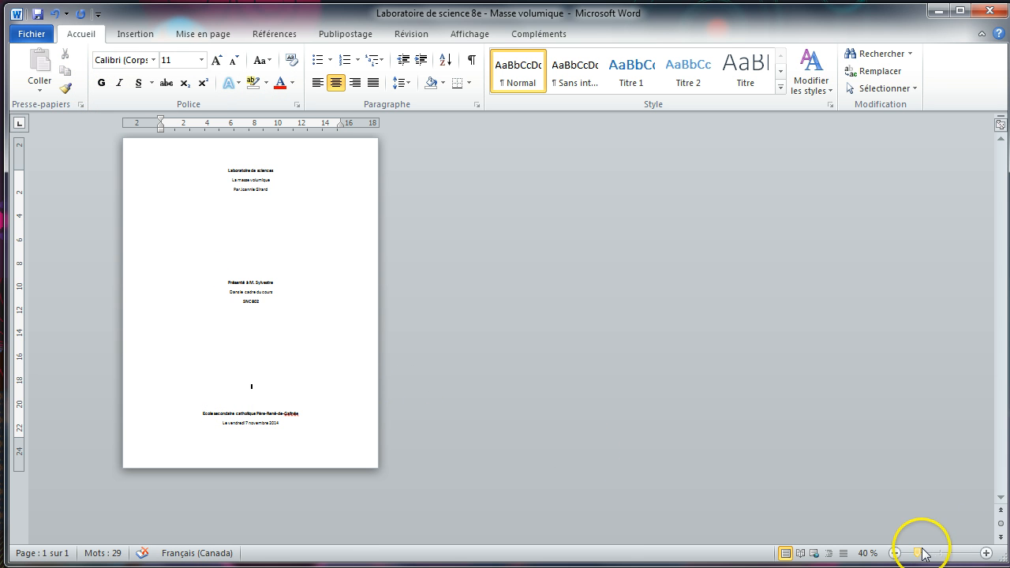
Step: Zoom to about 85% and scroll to the top of the title page
{"action": "left_click_drag", "start_coordinate": [918, 552], "coordinate": [937, 553]}
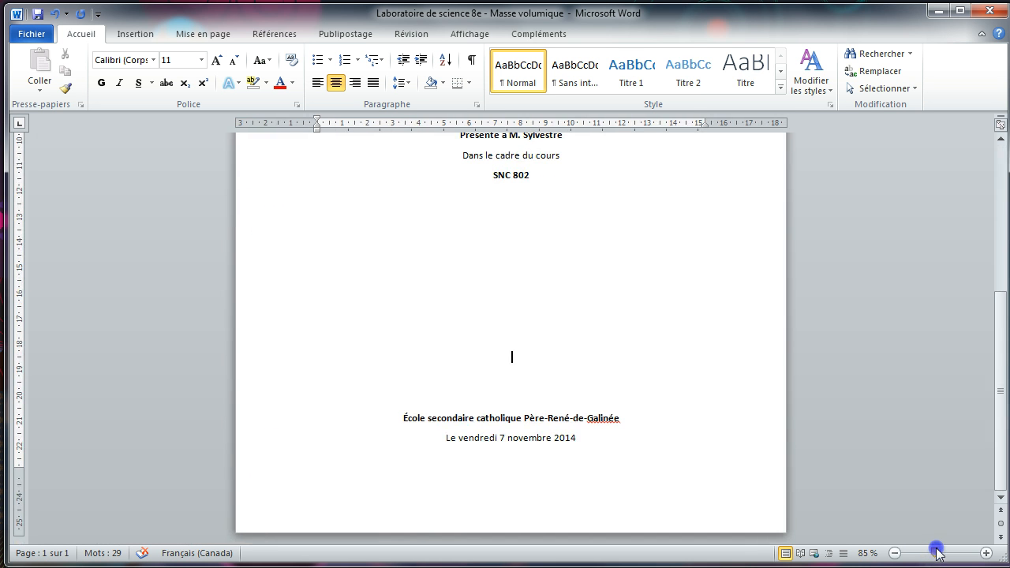
{"action": "left_click_drag", "start_coordinate": [1004, 395], "coordinate": [1003, 237]}
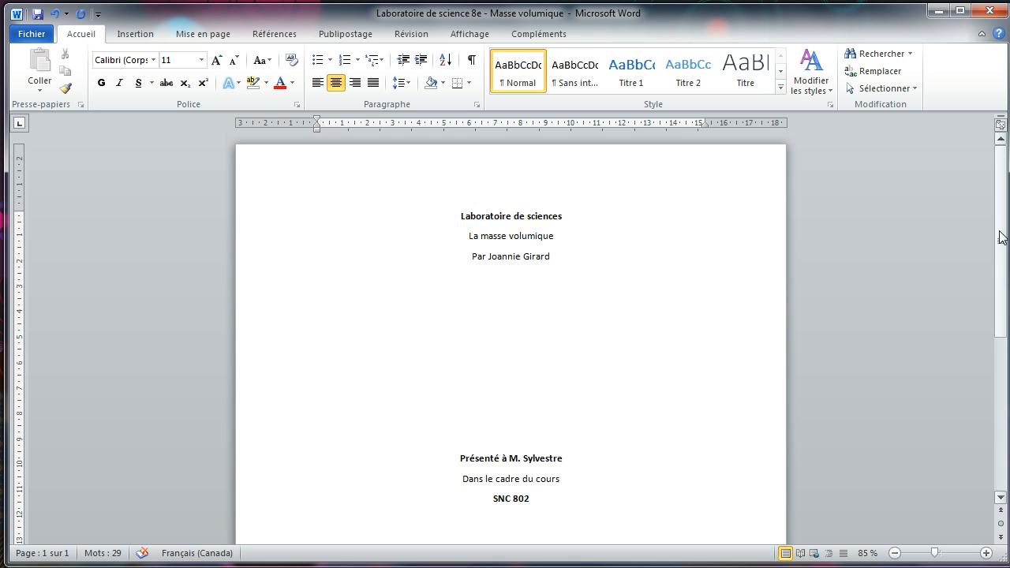